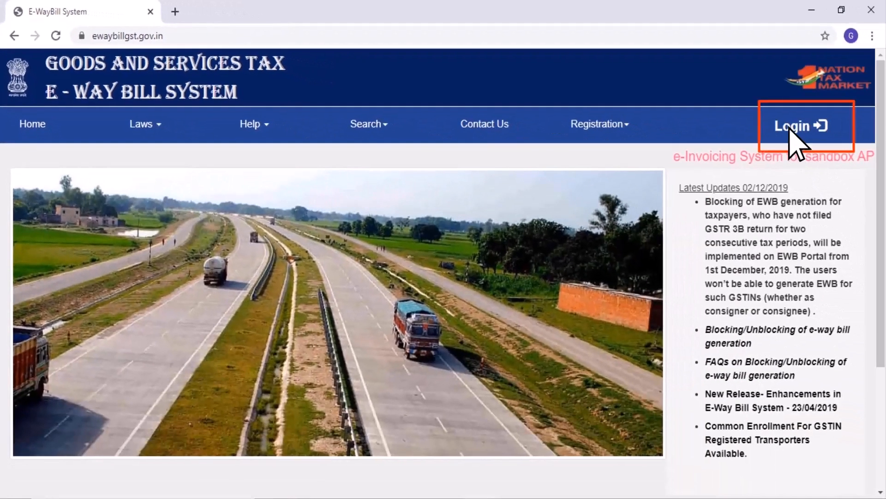
Log in to the e-way bill portal and verify the OTP for registering the GST Suvidha Provider
left_click(789, 129)
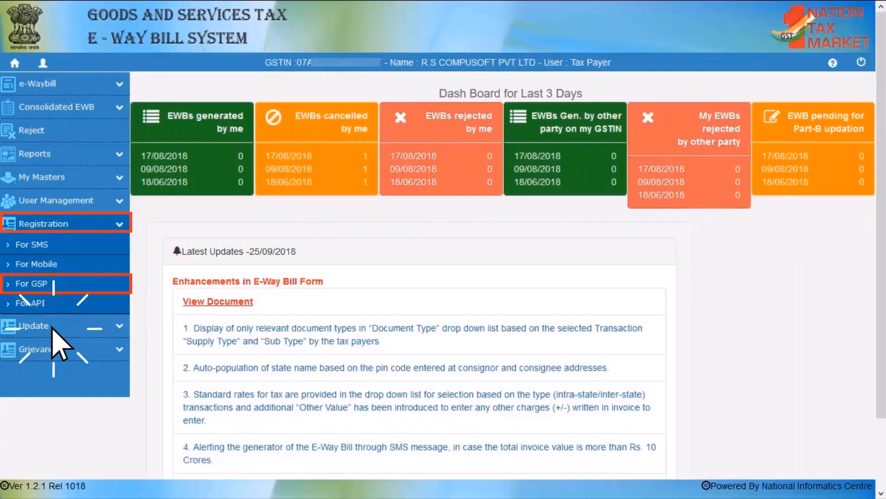
left_click(52, 327)
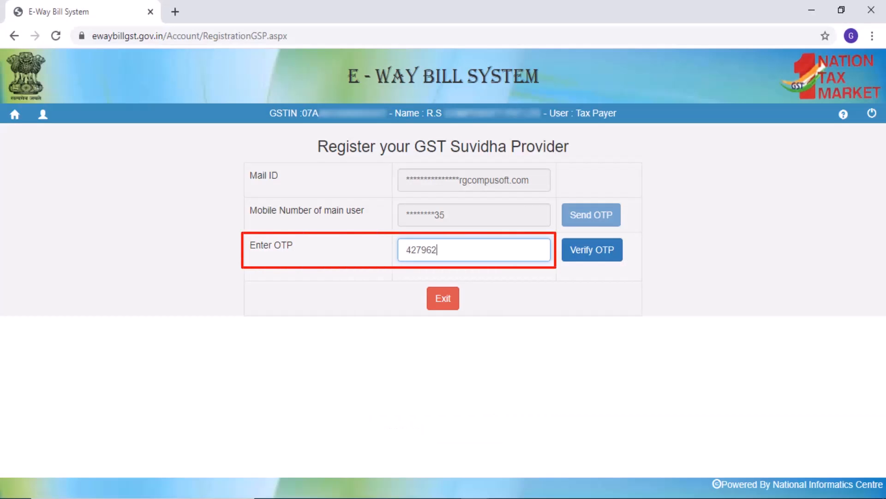
left_click(595, 251)
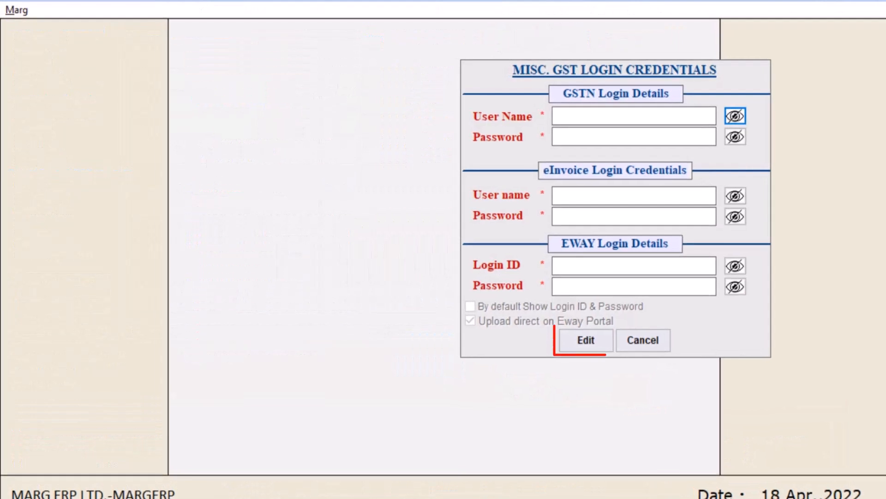
In Marg ERP, open the GST login credentials for editing and select Pinnacle Finserv as the GSP in the e-invoice settings
key("Return")
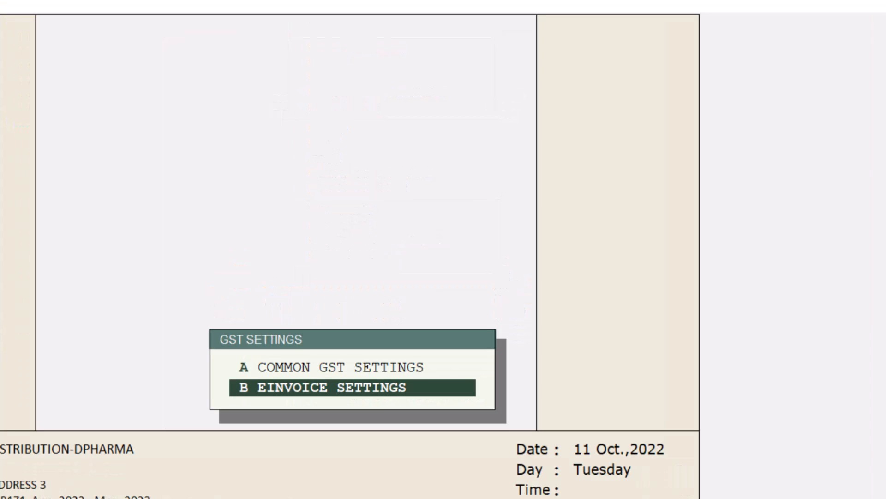
key("Return")
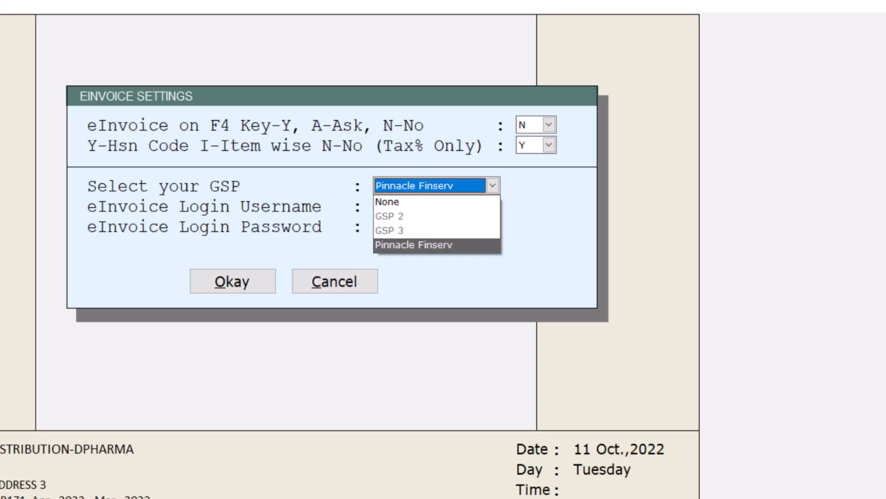
key("Return")
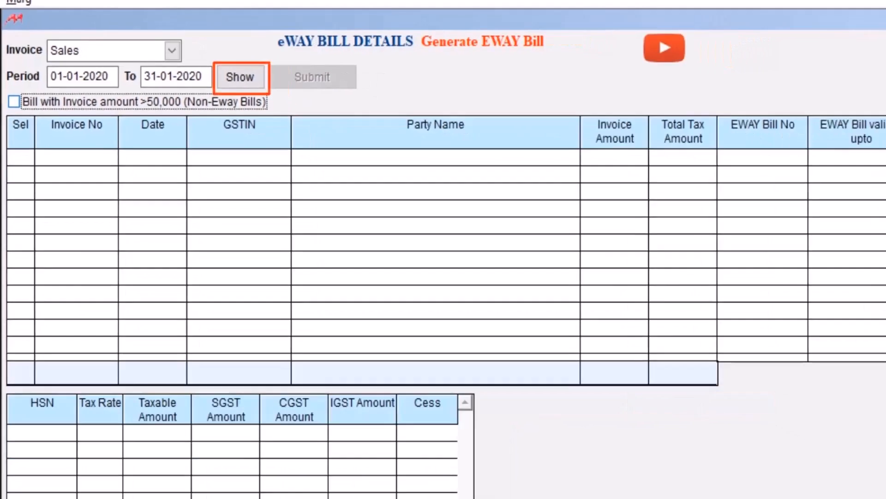
List the sales invoices from 01-01-2020 to 31-01-2020 and submit invoice 0000013 for an individual e-way bill
left_click(240, 77)
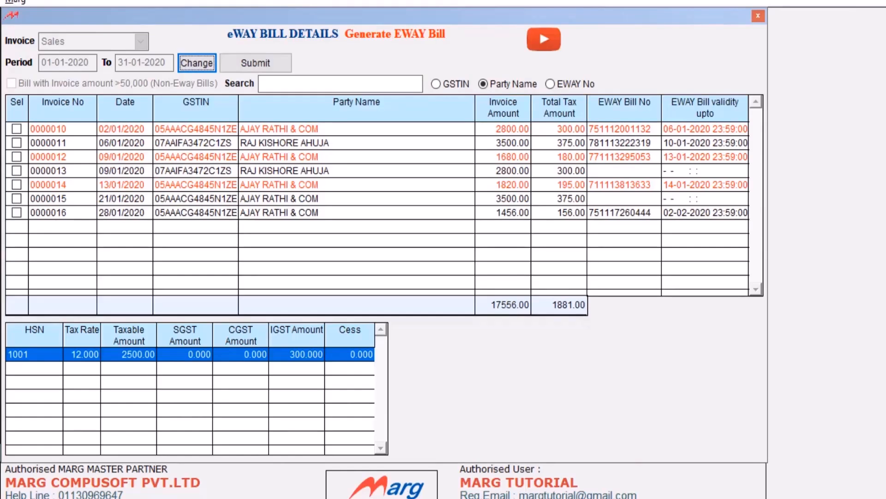
left_click(17, 170)
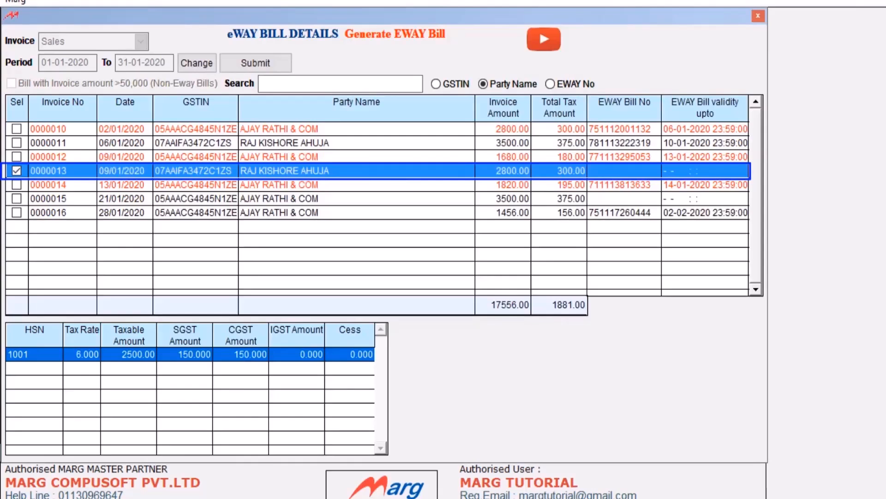
left_click(255, 63)
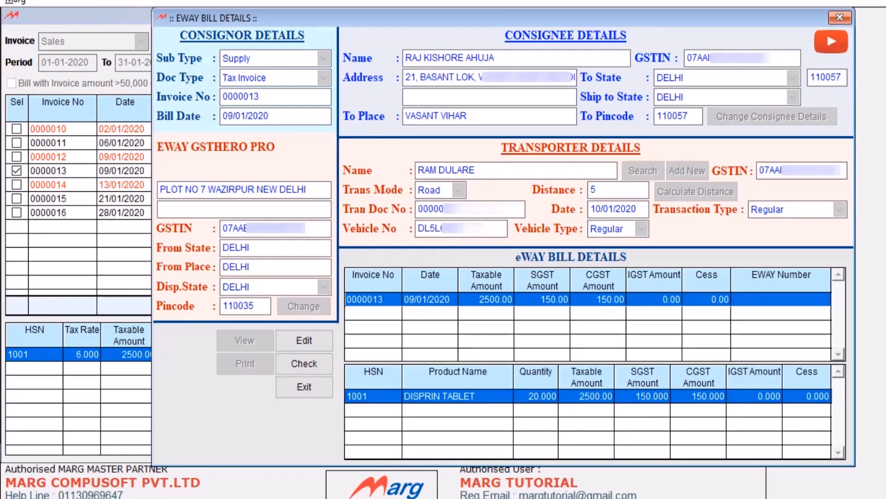
Open the e-way bill details for editing, view the Transporter Master for adding transporters, and save the bill details
left_click(304, 340)
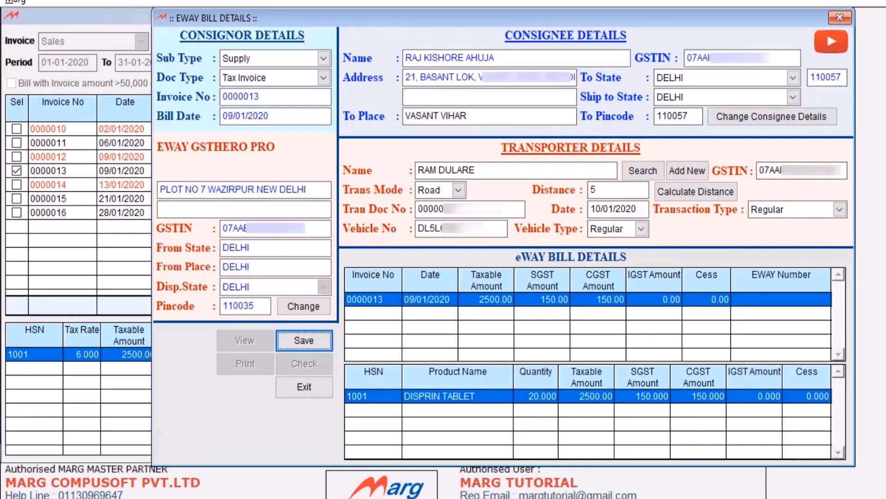
left_click(687, 171)
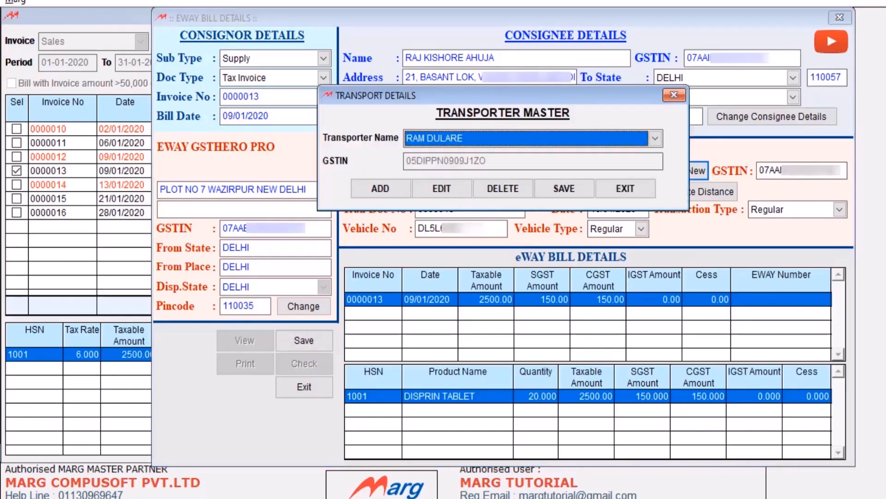
key("Escape")
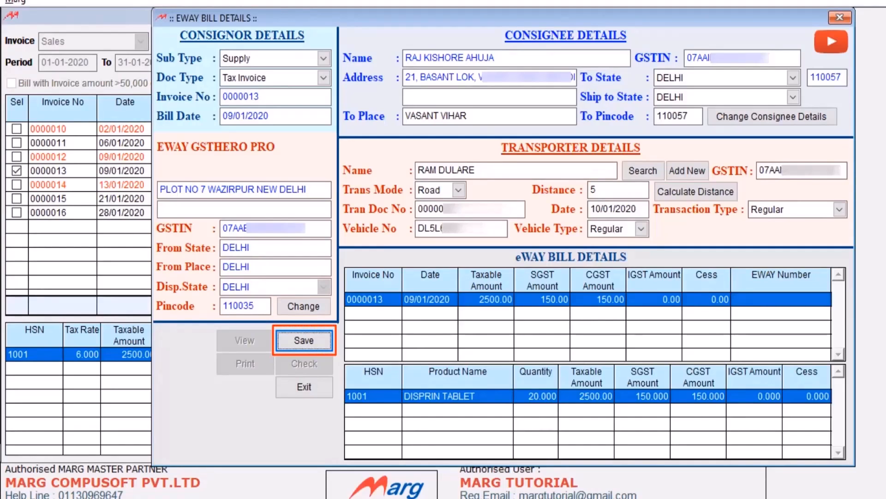
key("Return")
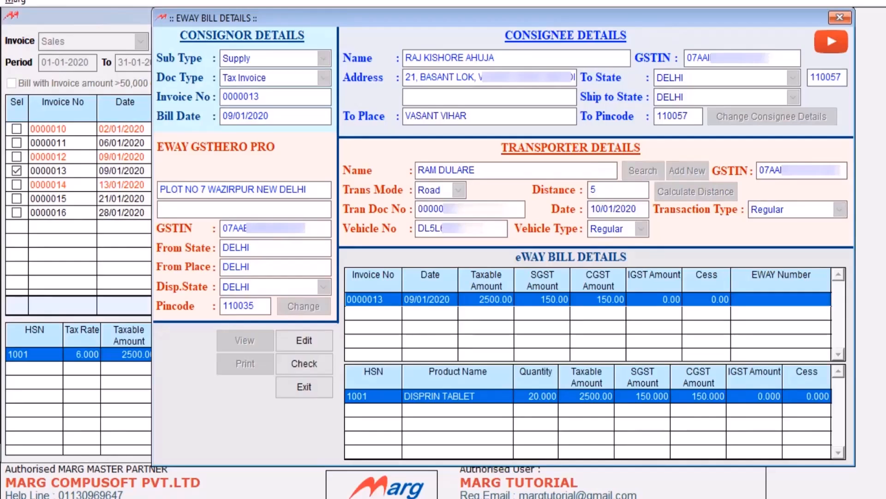
Check the e-way bill of invoice 0000013 and export it as offline JSON to the Desktop folder
left_click(304, 363)
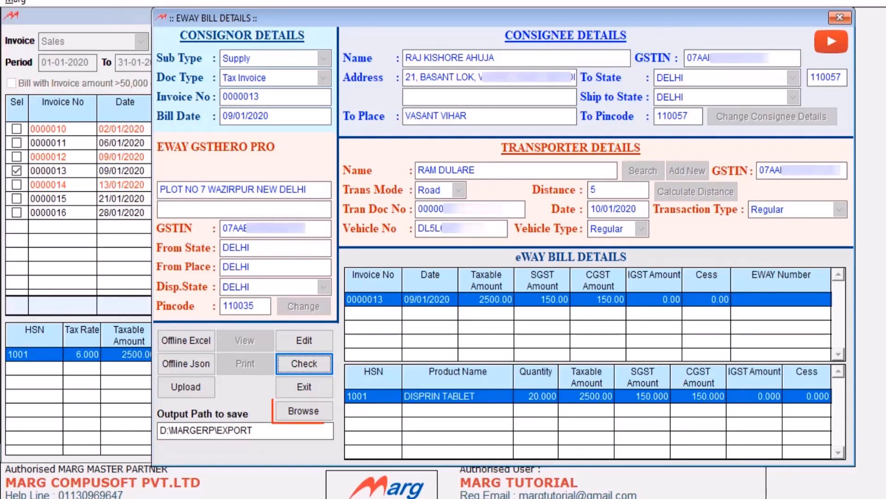
left_click(304, 411)
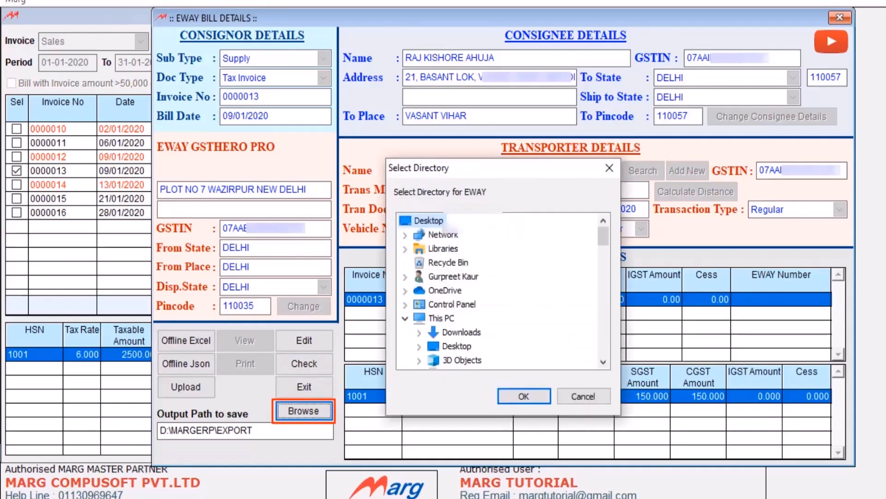
key("Return")
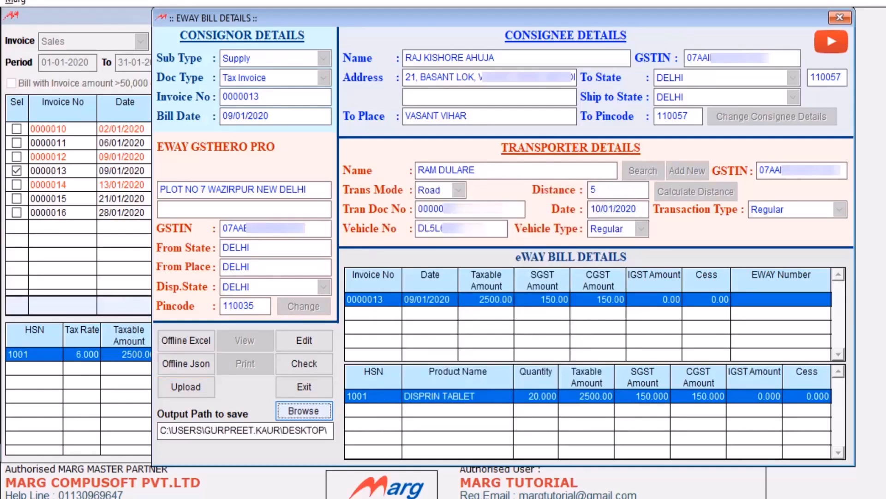
left_click(186, 364)
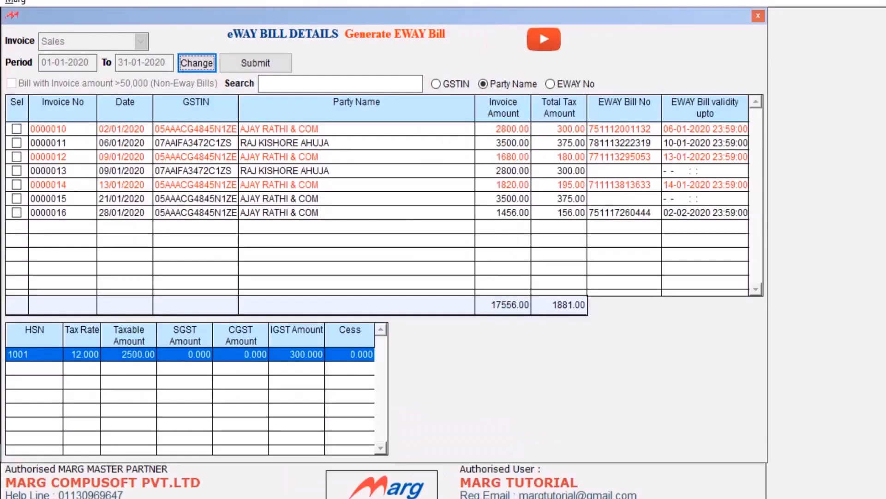
Submit invoice 0000016 and preview its e-way bill in the Part A and B Detailed format
left_click(16, 213)
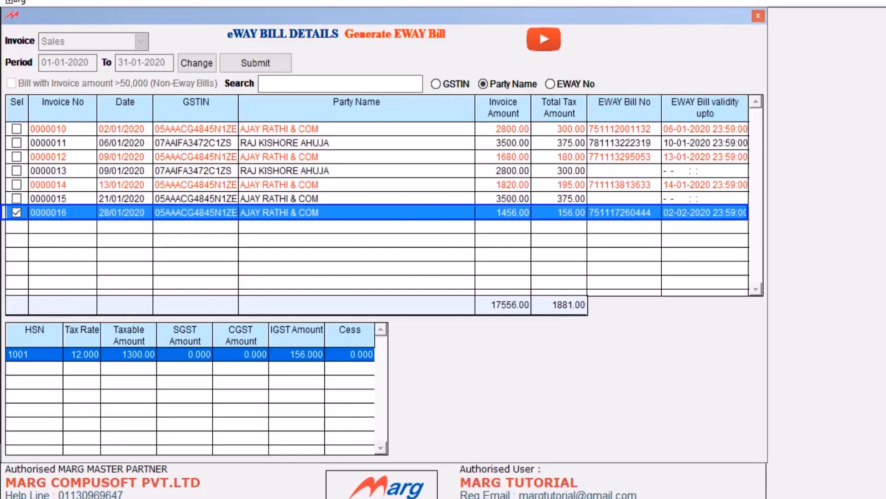
left_click(255, 63)
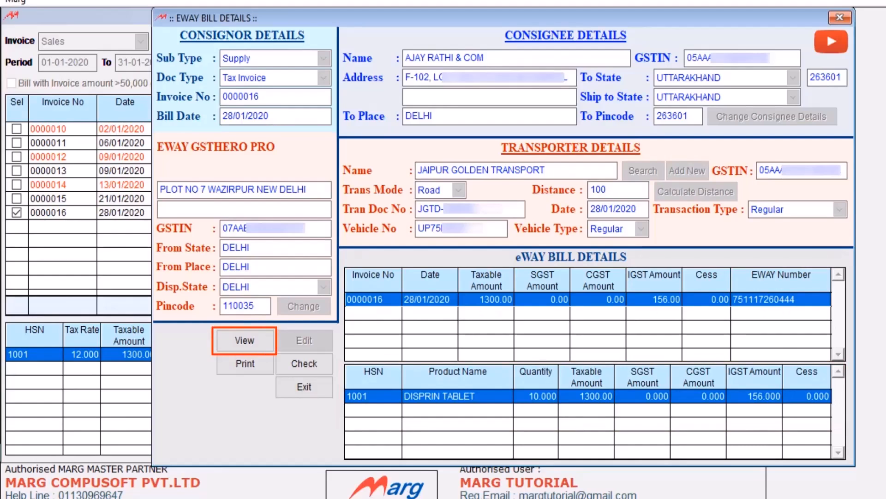
key("Return")
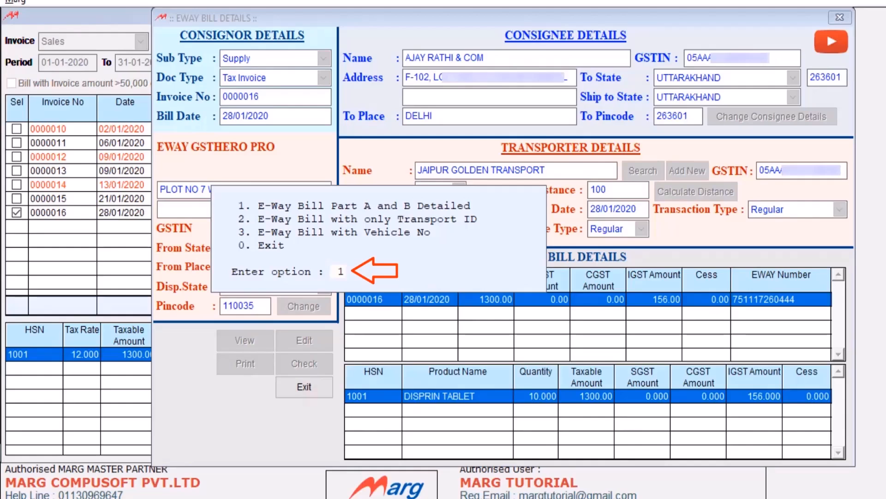
key("Return")
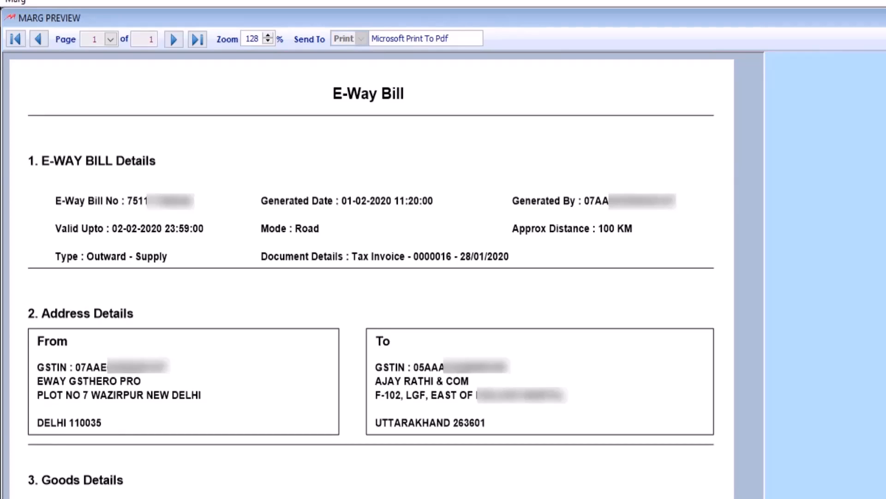
key("Escape")
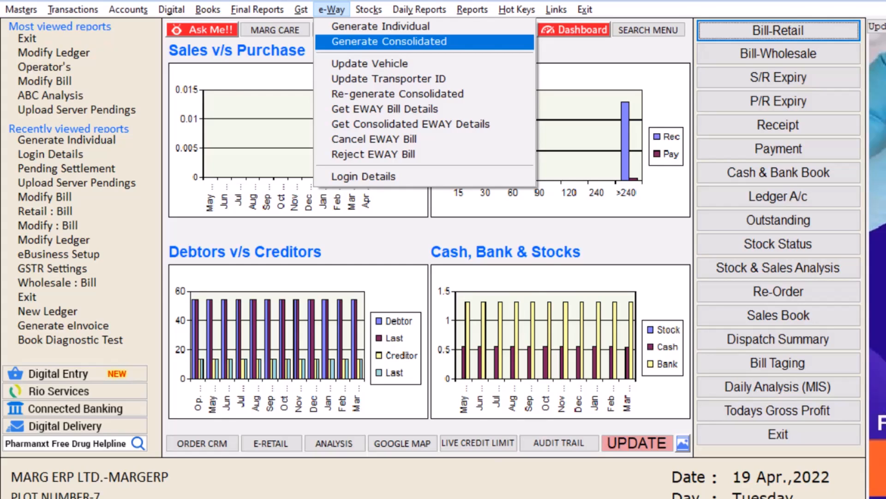
List the January 2020 sales invoices for consolidated generation and submit invoices 0000011 and 0000016 for a consolidated e-way bill
key("Return")
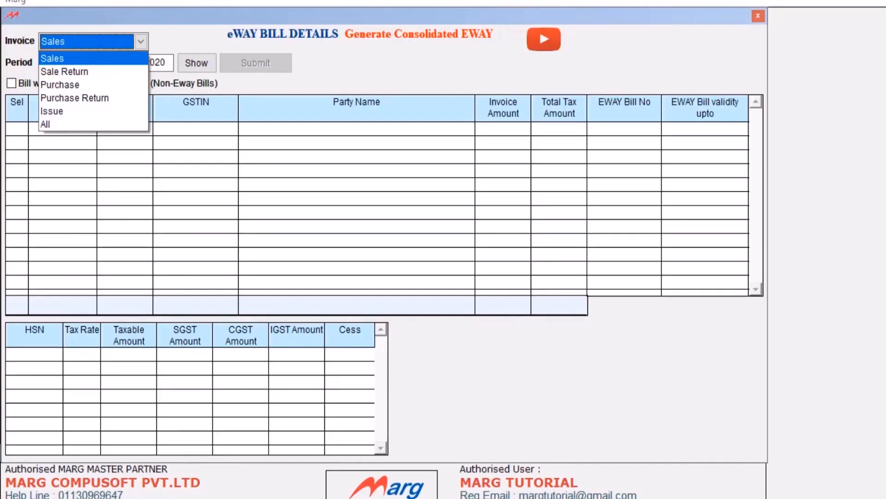
key("Return")
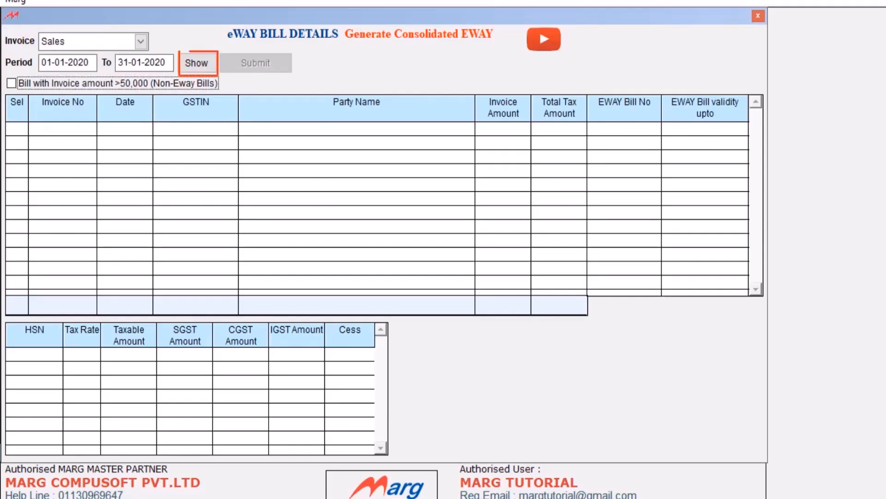
key("Return")
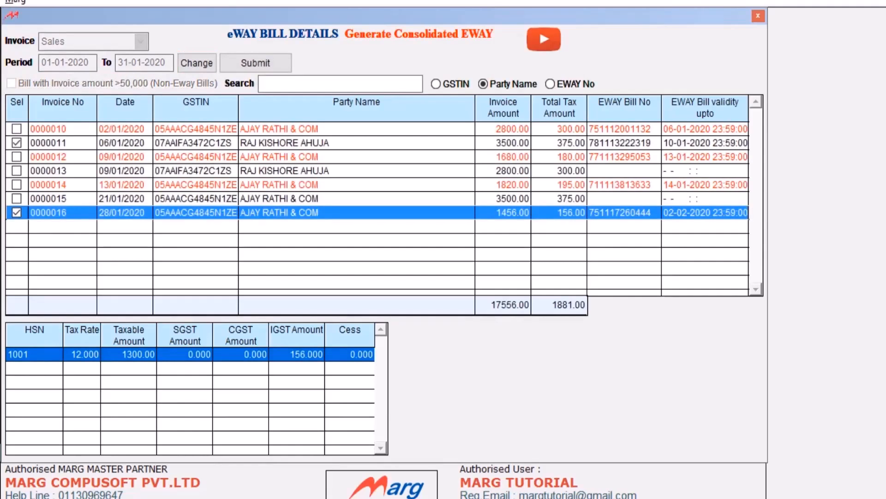
key("Return")
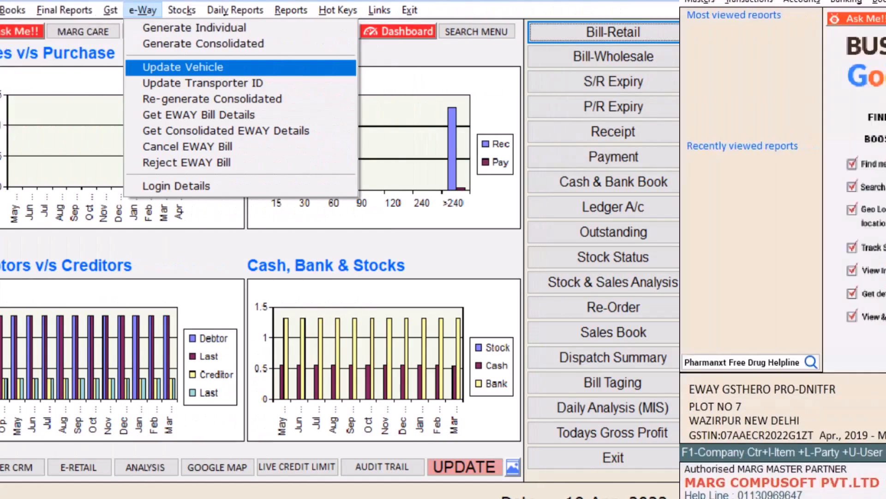
Update the vehicle online for the e-way bill of sales invoice 0000020 dated 07-02-2020
key("Return")
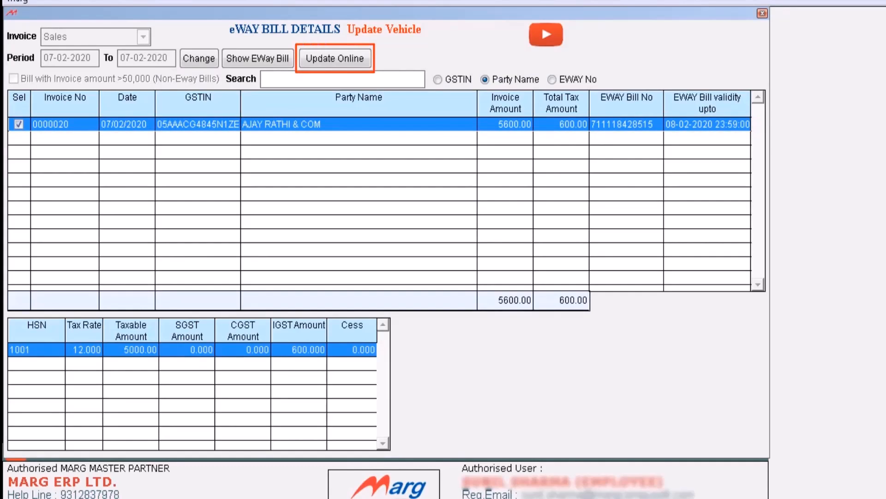
key("Return")
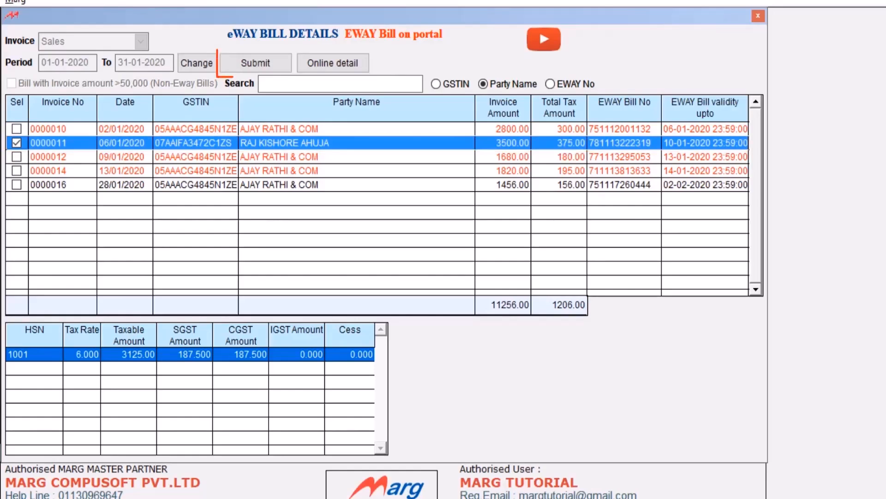
Examine the portal e-way bill details of sales invoice 0000011, including its consignee and transporter data
key("Return")
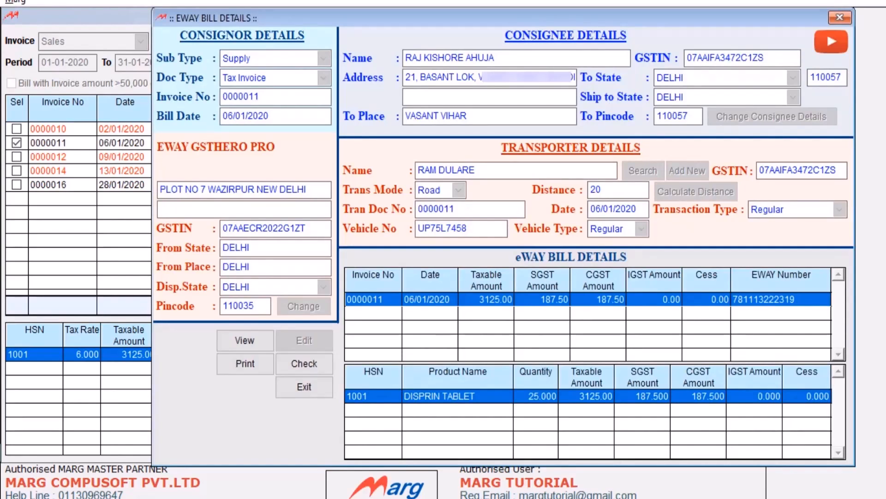
key("Escape")
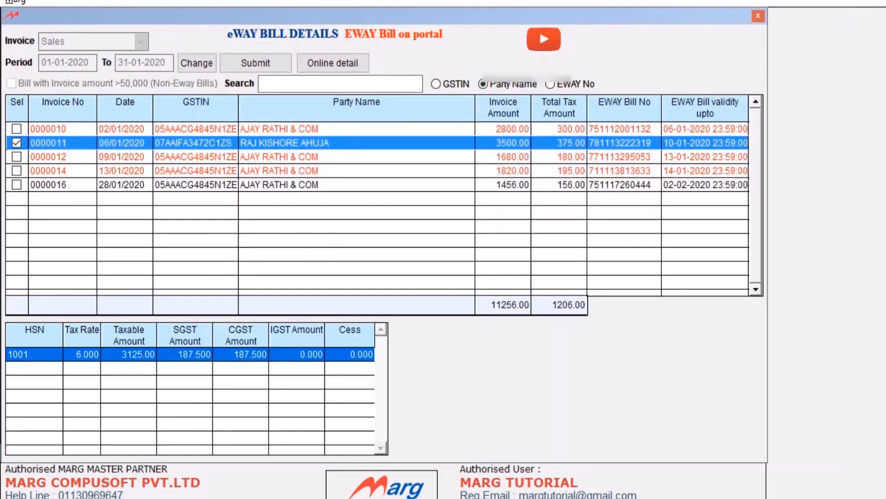
key("Return")
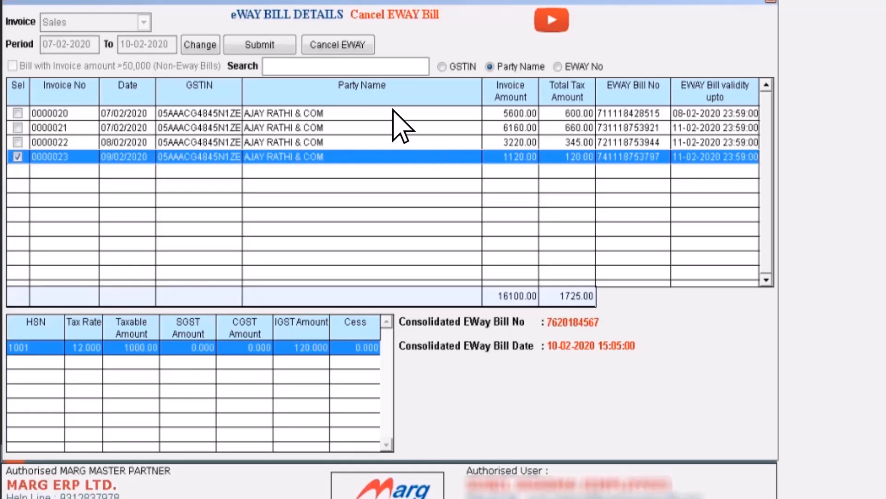
Cancel the e-way bill of sales invoice 0000023 and open the form for rejecting an e-way bill
left_click(338, 49)
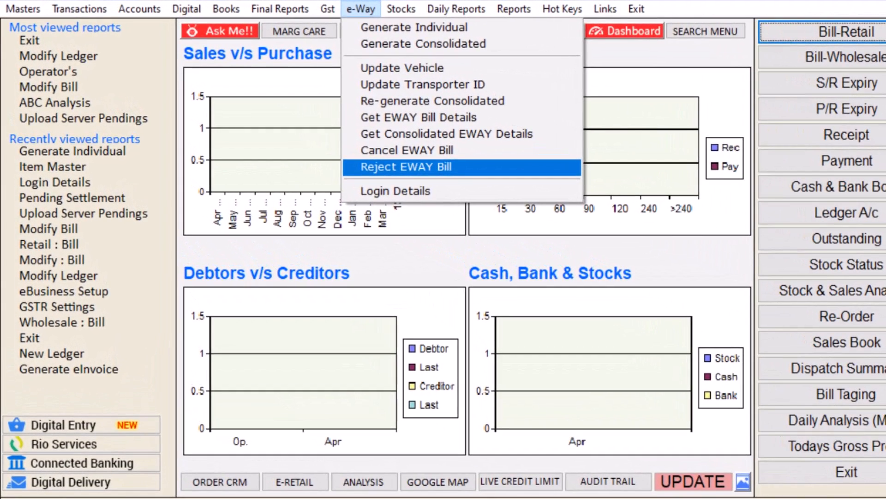
key("Return")
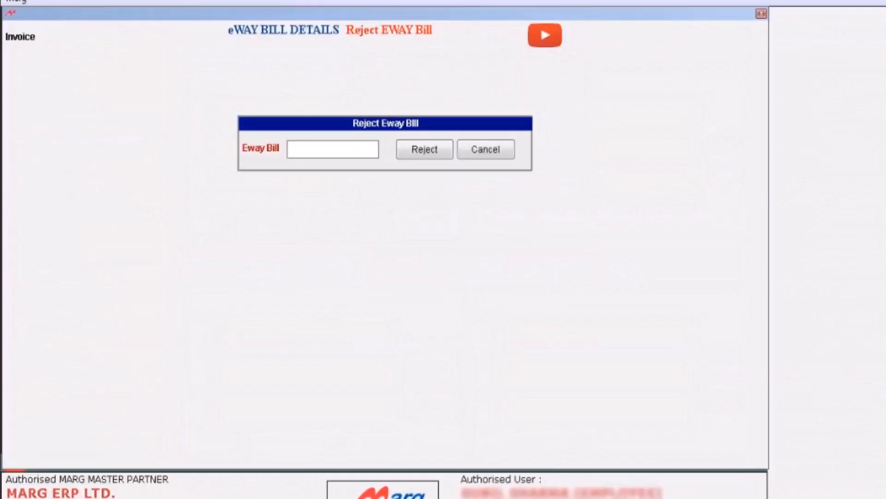